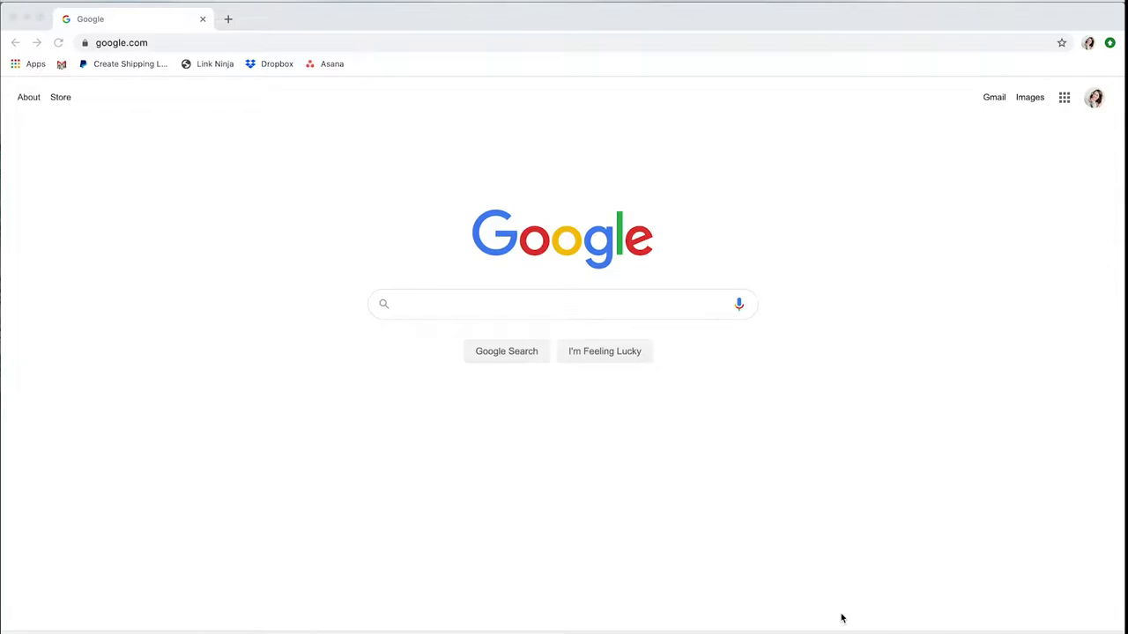
# Step: Open casiyost.com and look over its home page
pyautogui.click(814, 531)
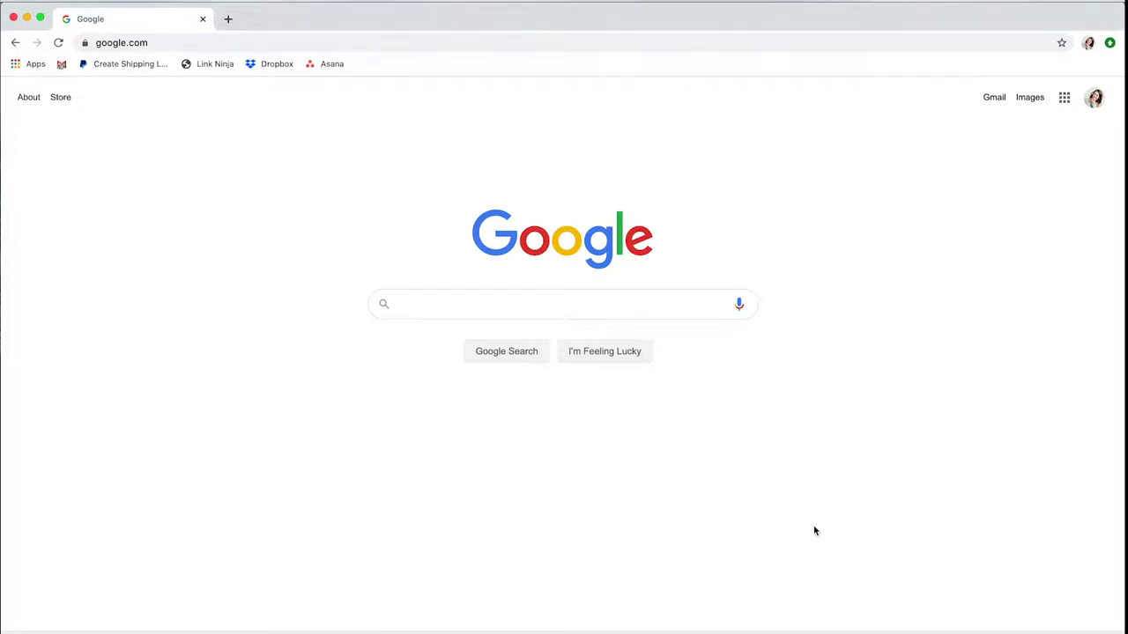
pyautogui.click(225, 41)
pyautogui.write('casi')
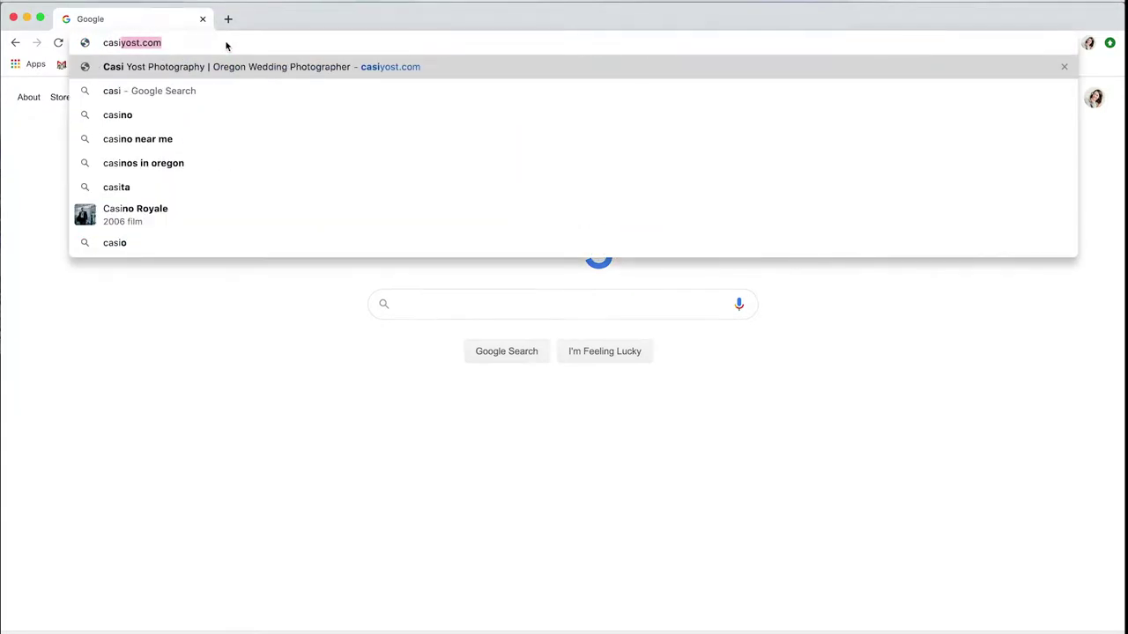
pyautogui.press('Return')
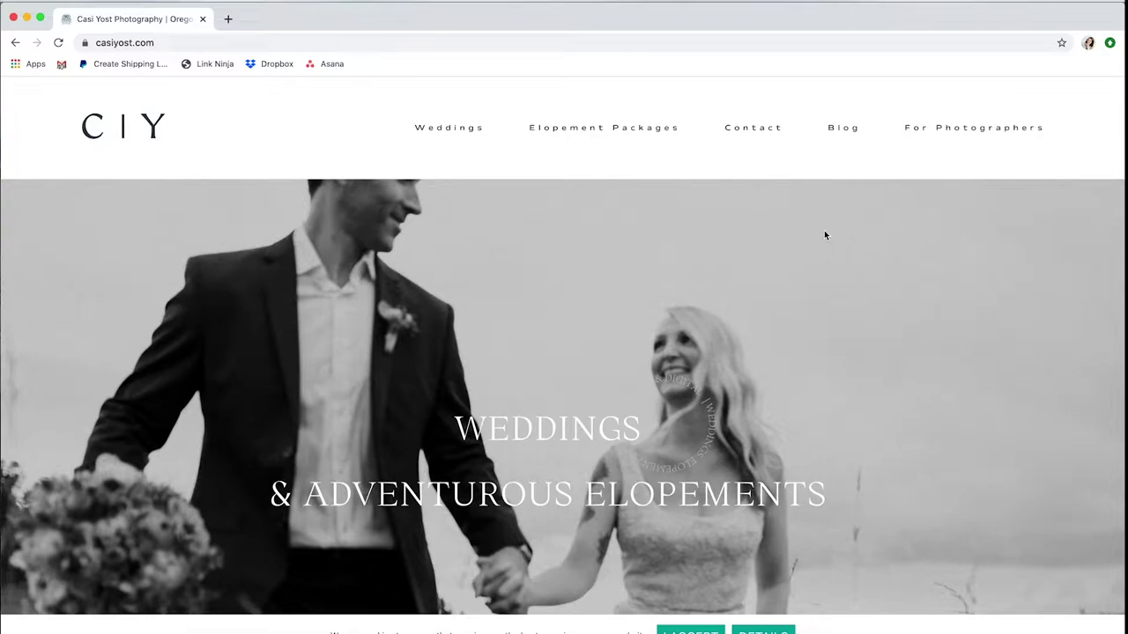
pyautogui.scroll(-5, 735, 179)
pyautogui.scroll(5, 735, 178)
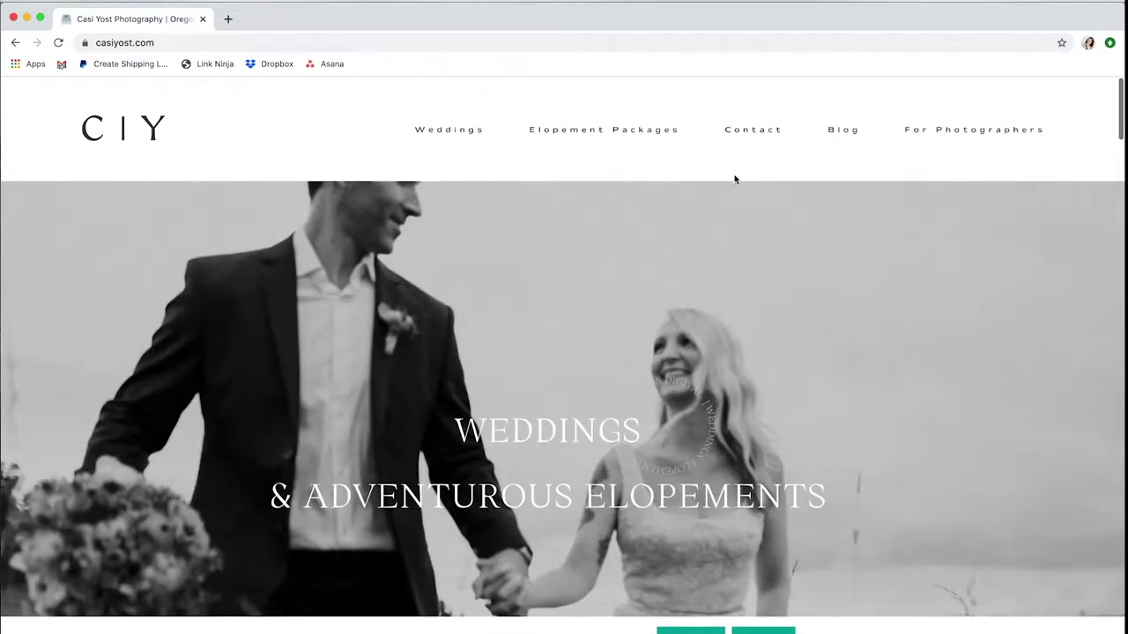
# Step: Inspect the casiyost.com page with the developer tools and show its list of sources
pyautogui.rightClick(532, 161)
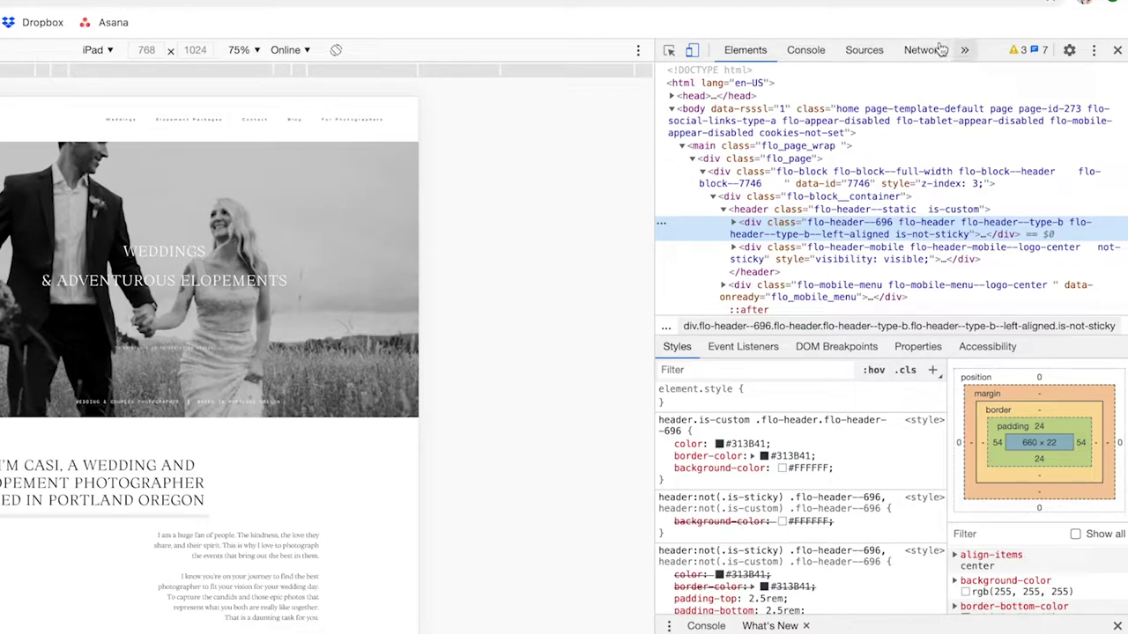
pyautogui.click(861, 53)
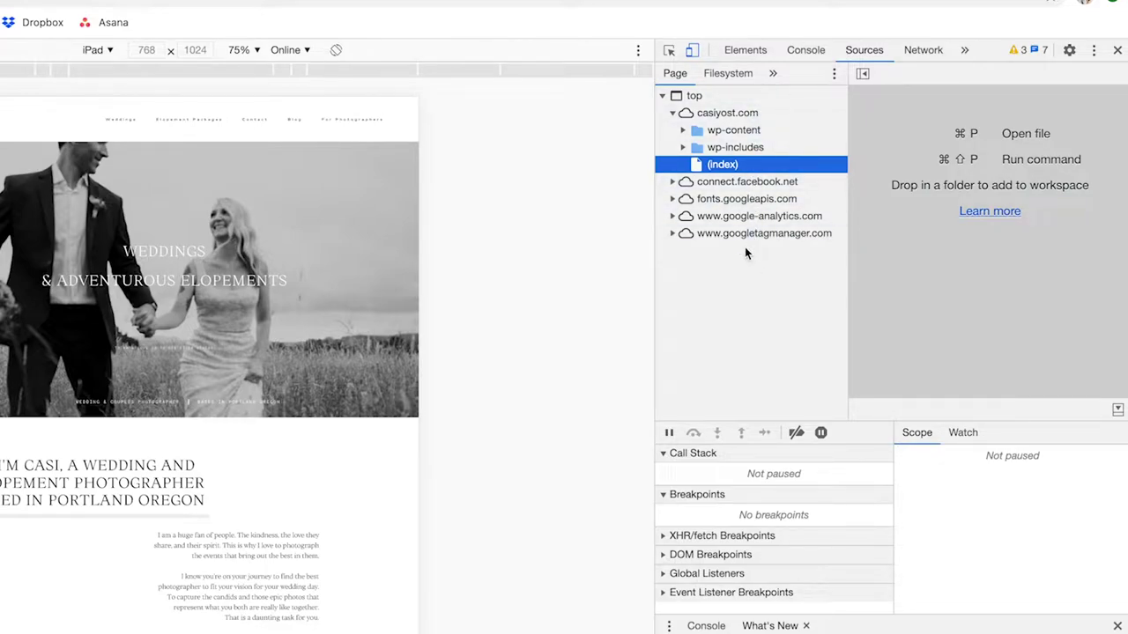
pyautogui.click(744, 246)
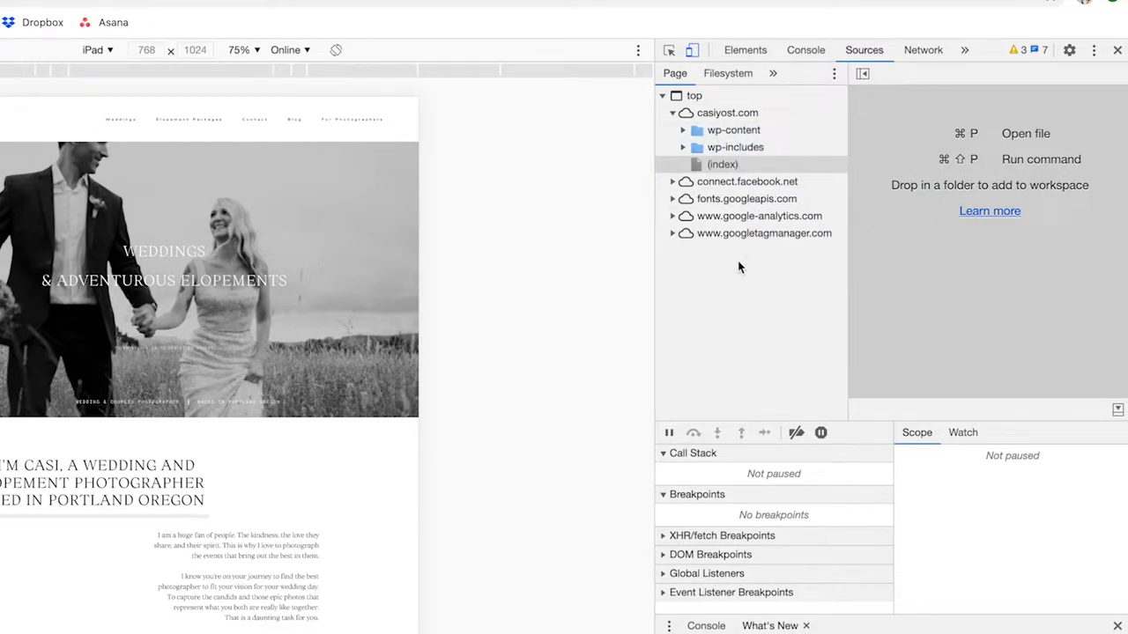
# Step: Look through the casiyost.com home page in the iPad-size preview and close the developer tools
pyautogui.scroll(-5, 227, 309)
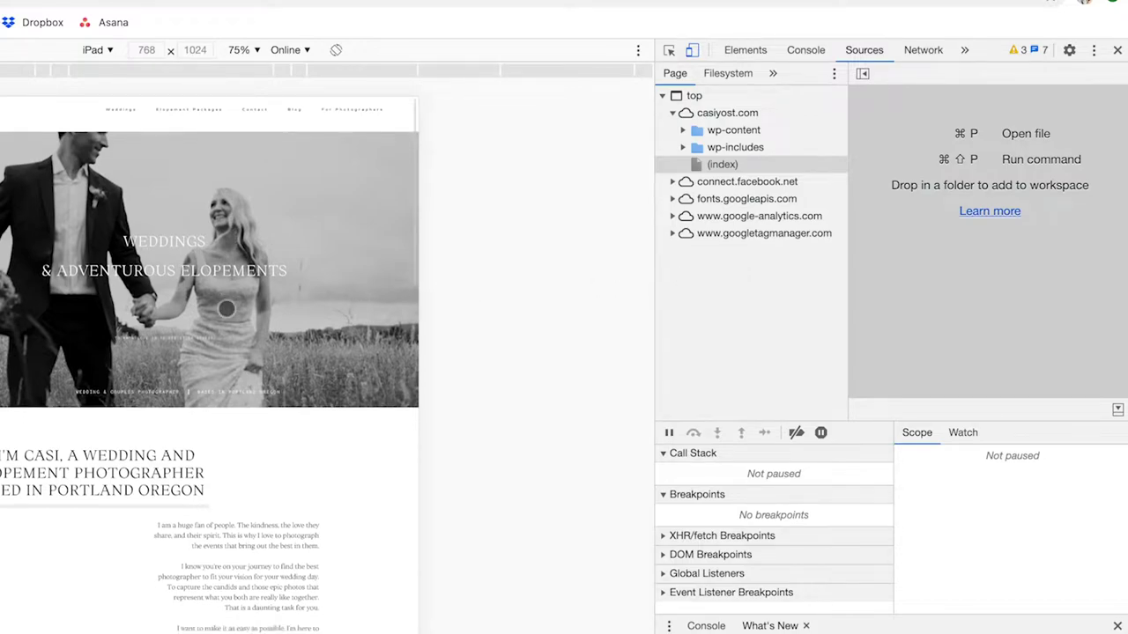
pyautogui.scroll(-10, 227, 309)
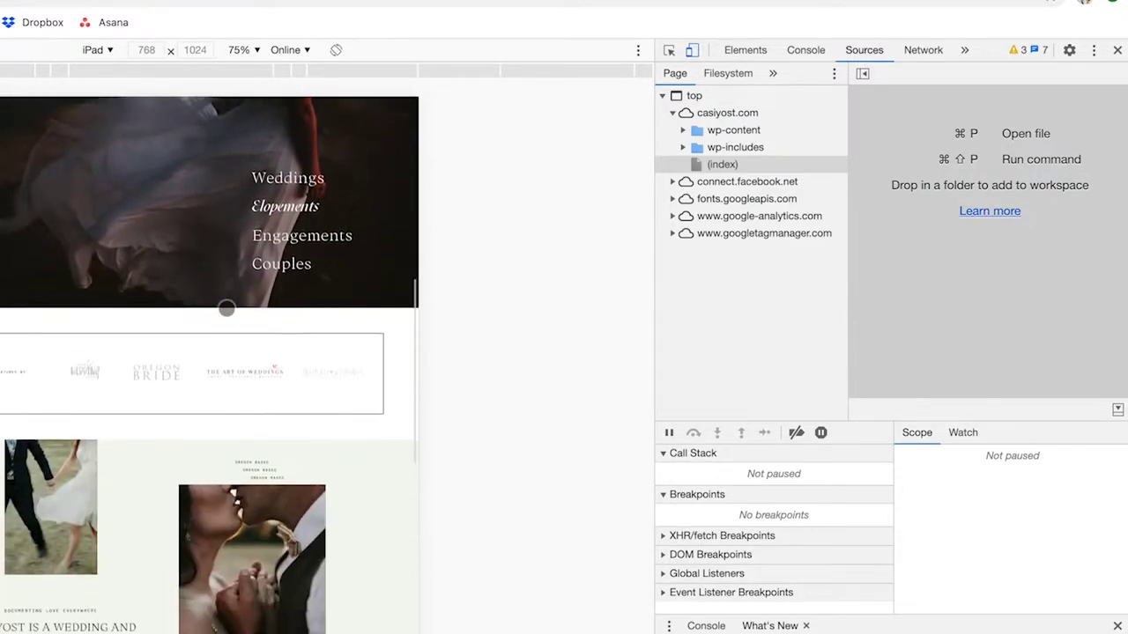
pyautogui.scroll(-4, 227, 308)
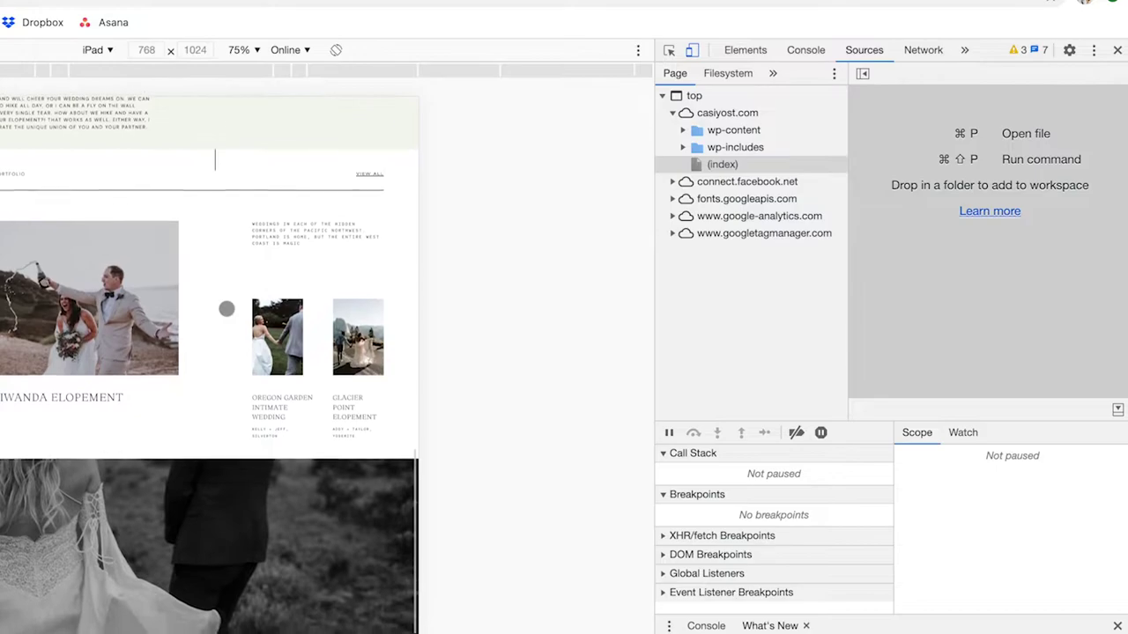
pyautogui.scroll(9, 227, 309)
pyautogui.scroll(5, 226, 308)
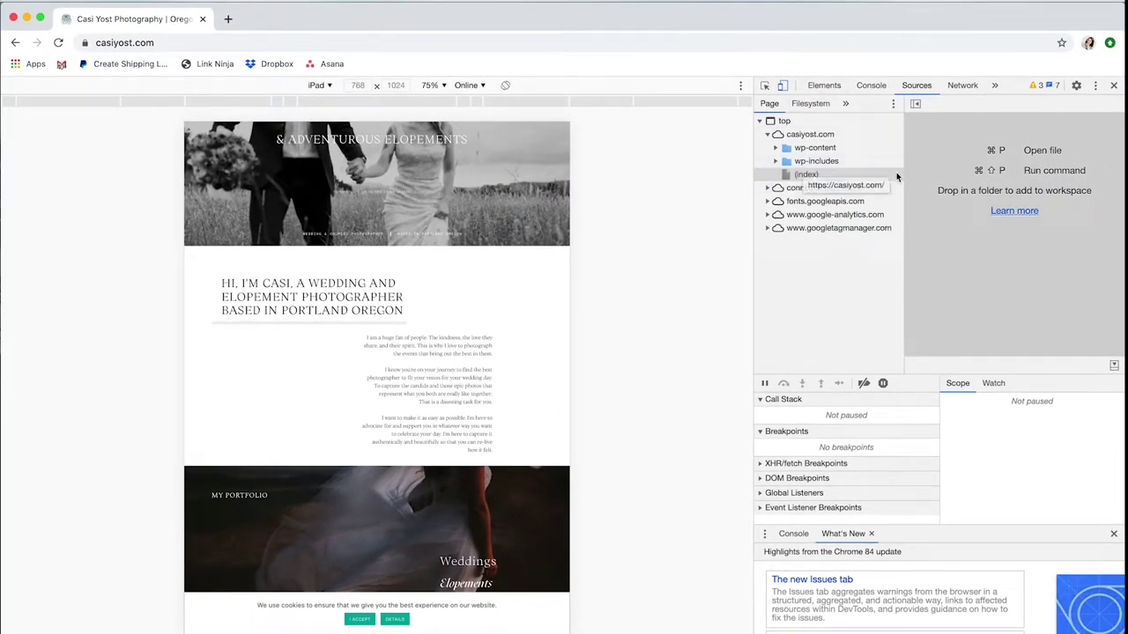
pyautogui.click(1114, 86)
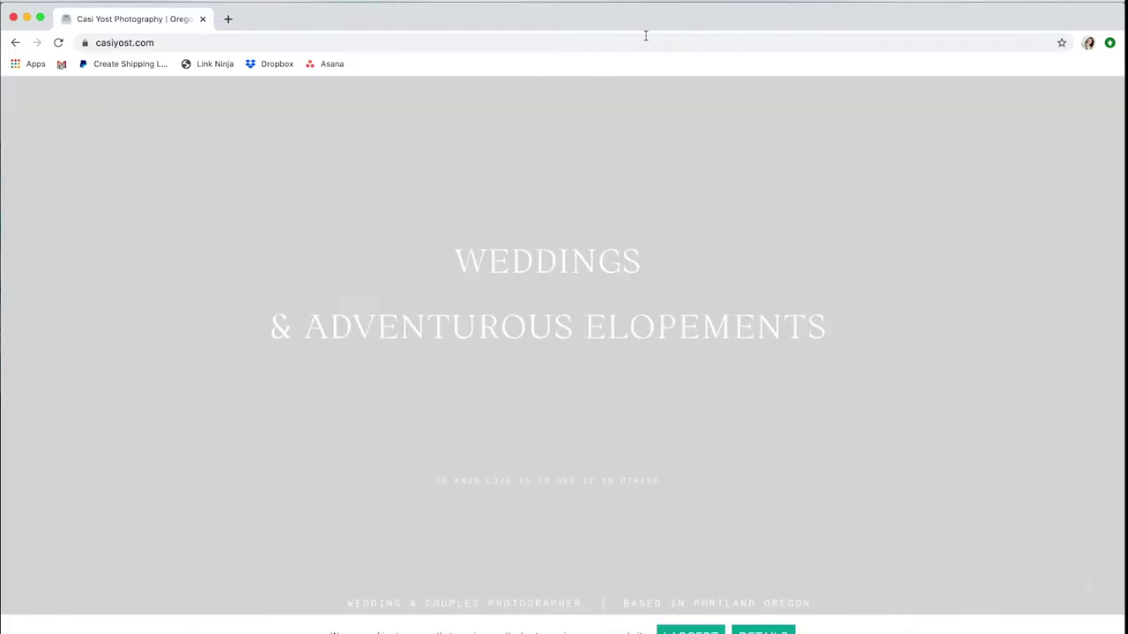
# Step: Load paperplaygrounds.com in the same tab and look through the illustrator's home page
pyautogui.click(590, 43)
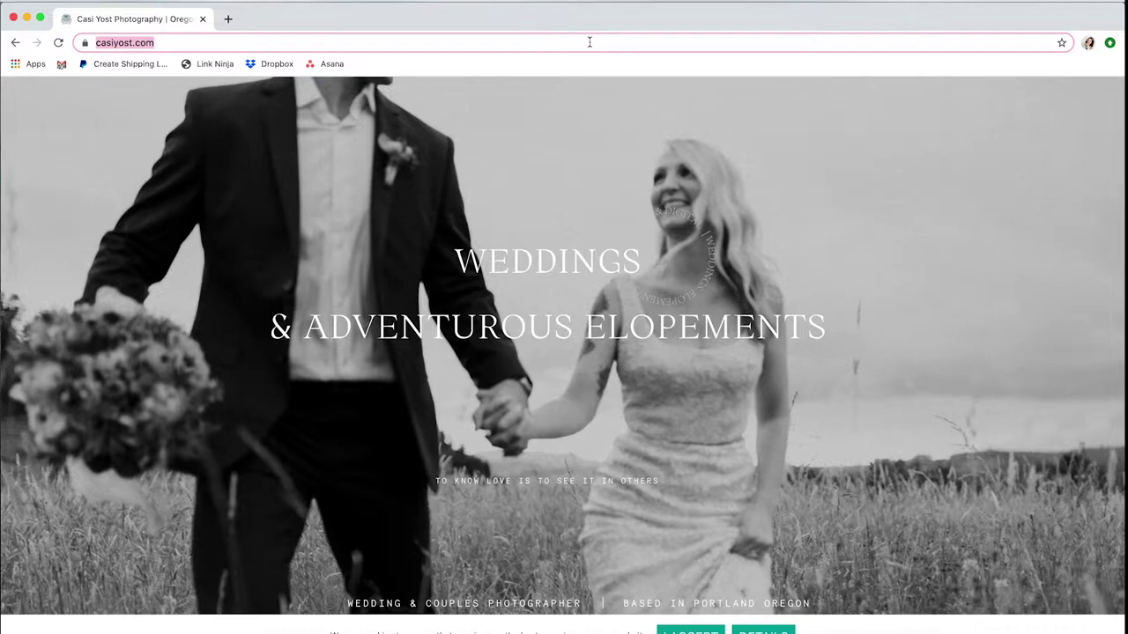
pyautogui.write('paper')
pyautogui.press('Return')
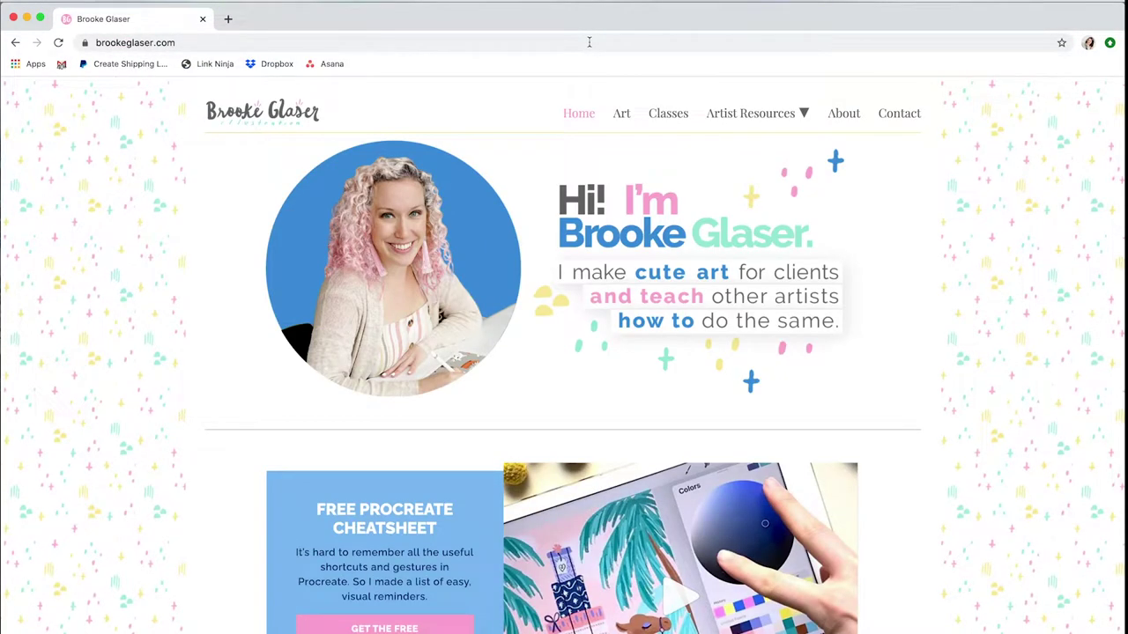
pyautogui.scroll(-15, 675, 272)
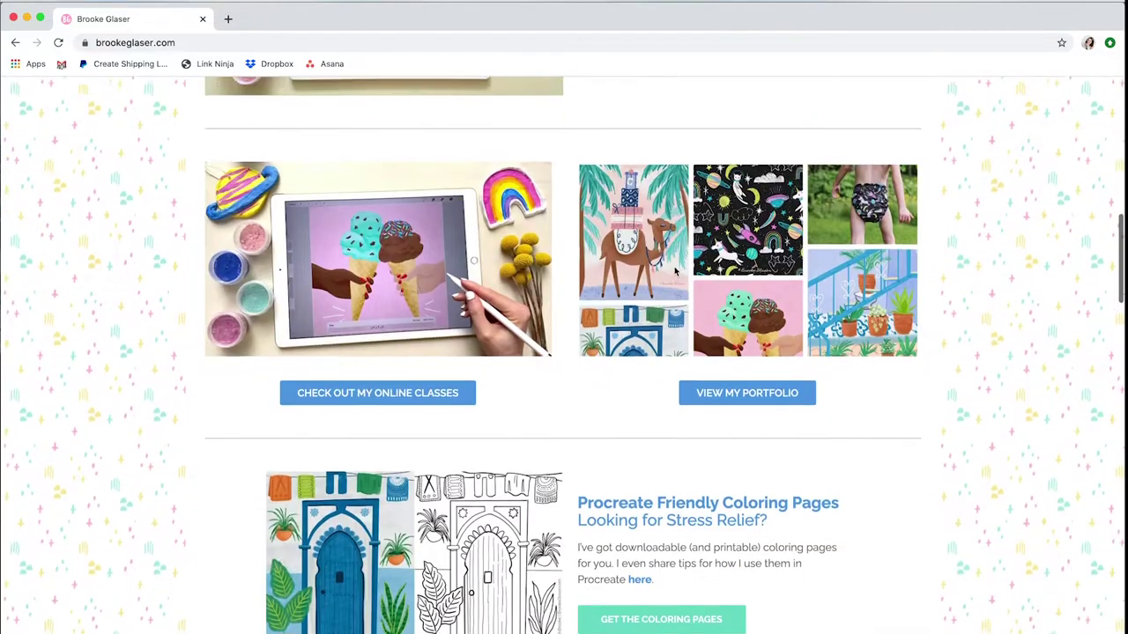
pyautogui.scroll(-5, 675, 271)
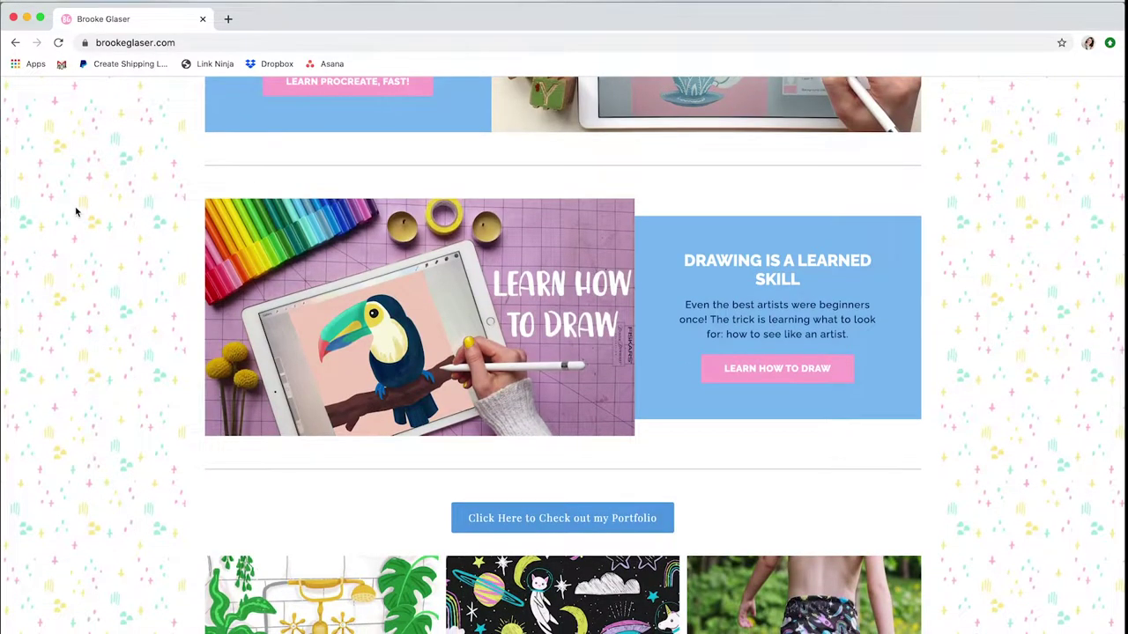
# Step: Inspect the illustrator's page, examine its list of sources for the hosting platform, and close the developer tools
pyautogui.rightClick(76, 212)
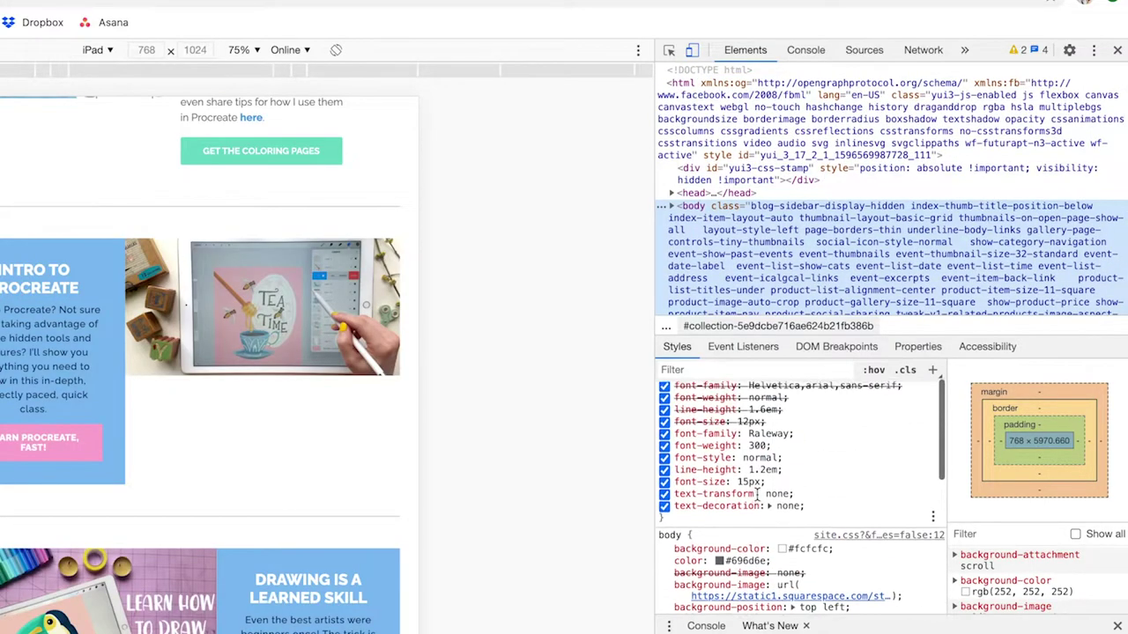
pyautogui.click(859, 51)
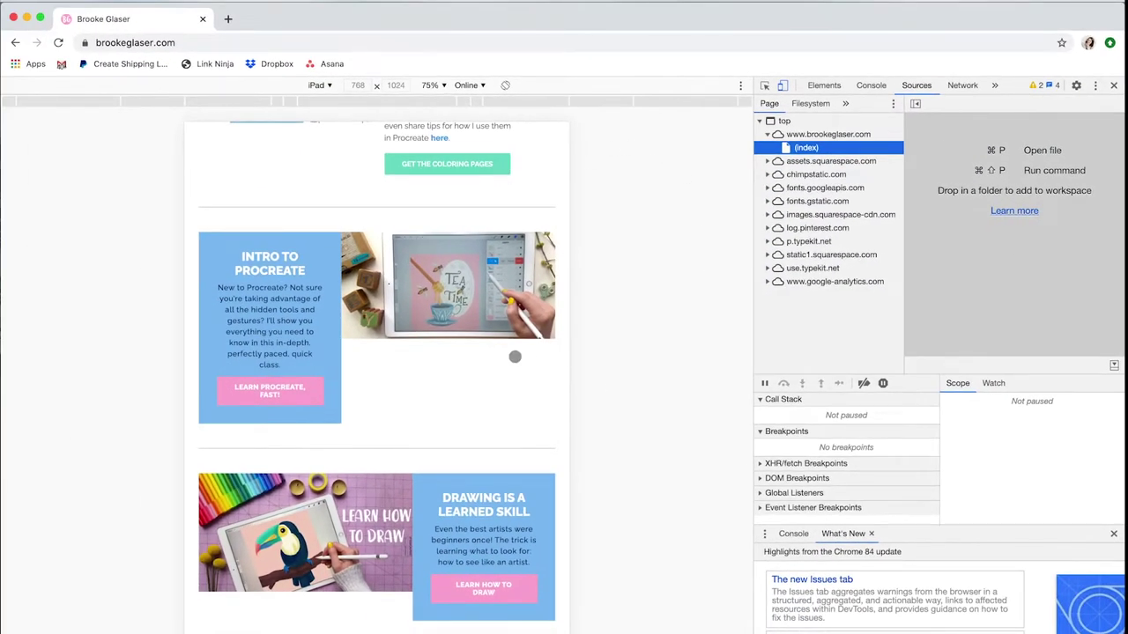
pyautogui.scroll(-3, 514, 357)
pyautogui.scroll(15, 515, 357)
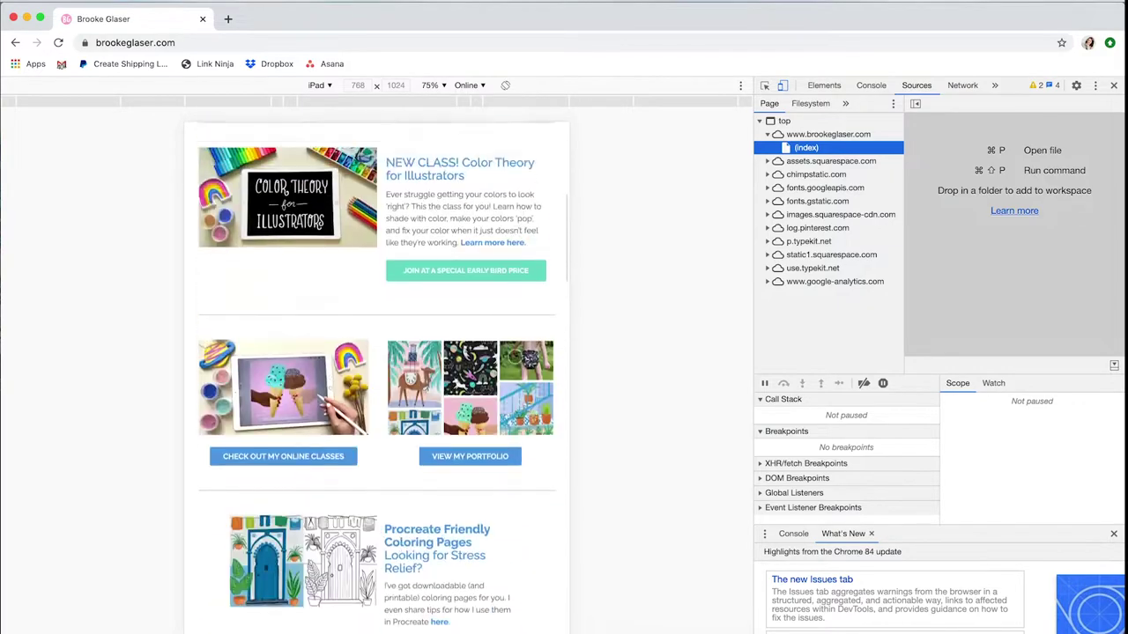
pyautogui.scroll(-1, 514, 356)
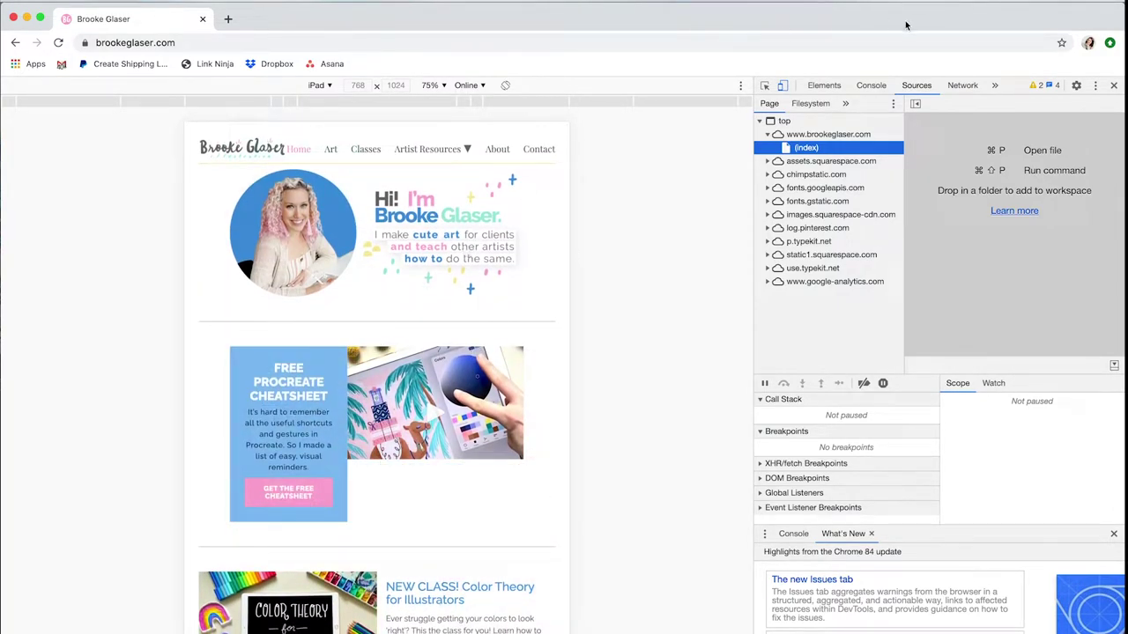
pyautogui.click(1114, 85)
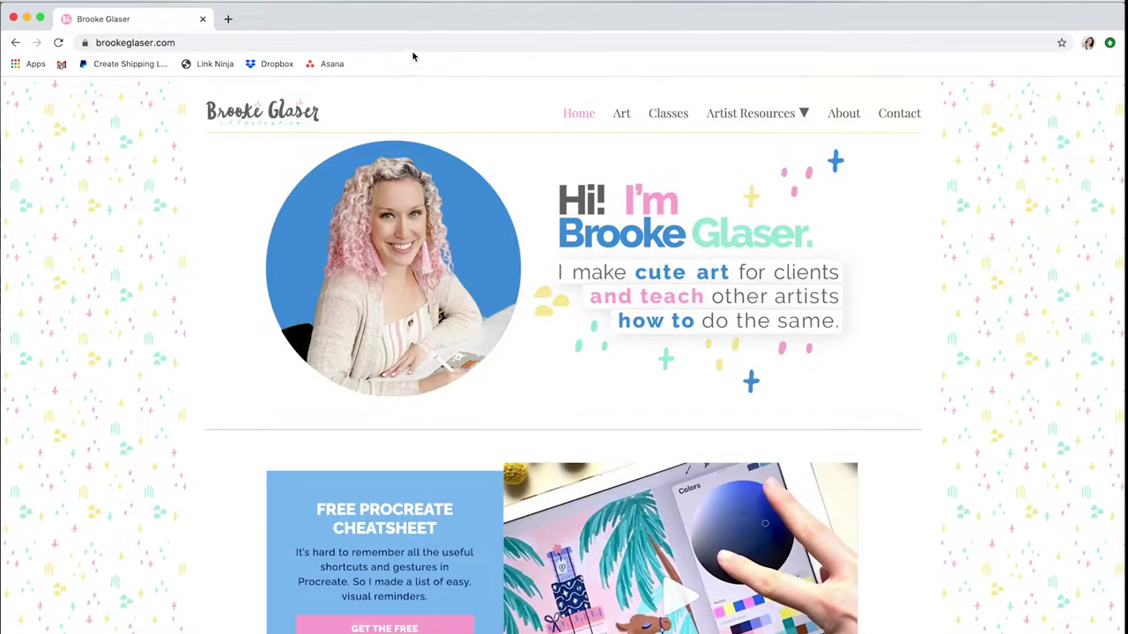
# Step: Load thepigeonletters.com in the same tab and look through its home page
pyautogui.click(413, 45)
pyautogui.write('th')
pyautogui.press('Return')
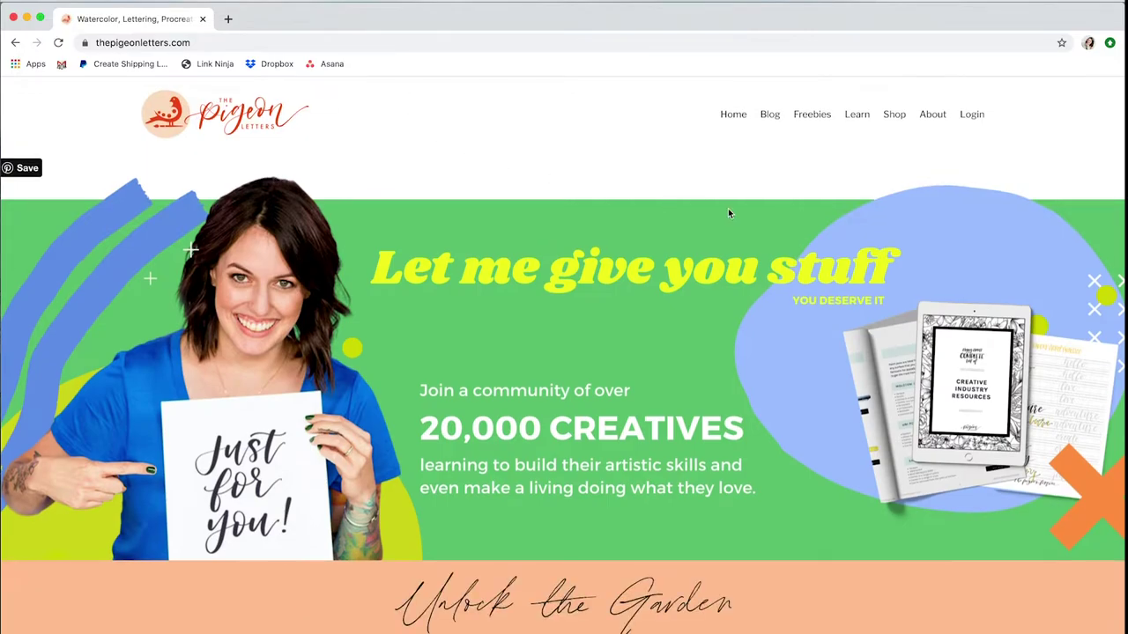
pyautogui.scroll(-15, 728, 211)
pyautogui.scroll(20, 728, 212)
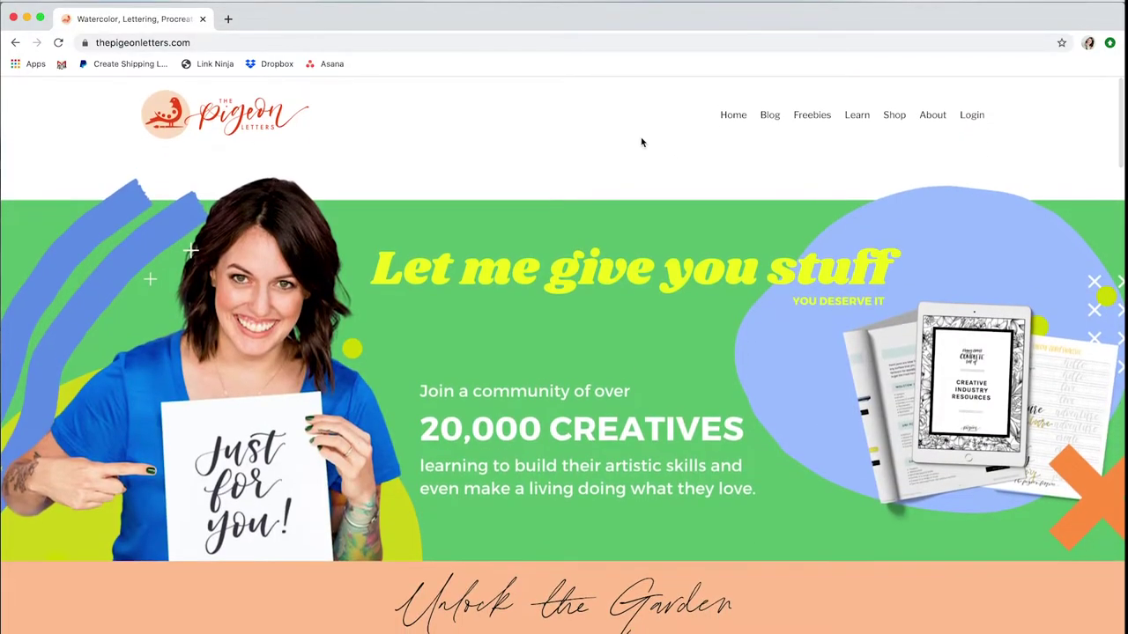
# Step: Inspect the thepigeonletters.com page, examine its sources and iPad-size preview, and close the developer tools
pyautogui.rightClick(641, 142)
pyautogui.click(682, 254)
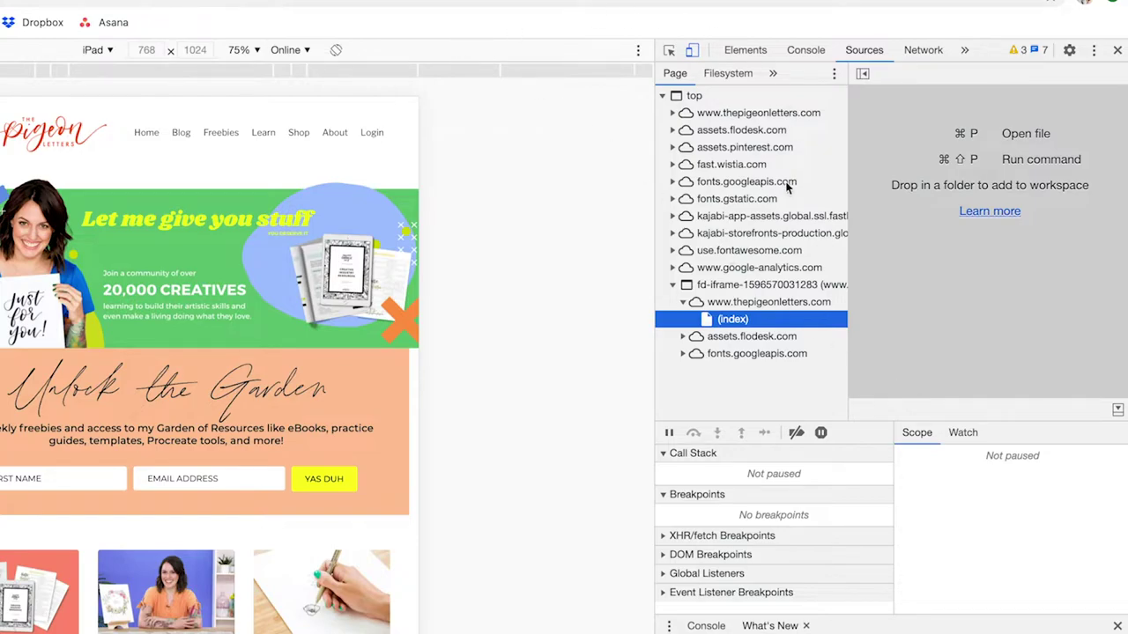
pyautogui.scroll(-15, 283, 404)
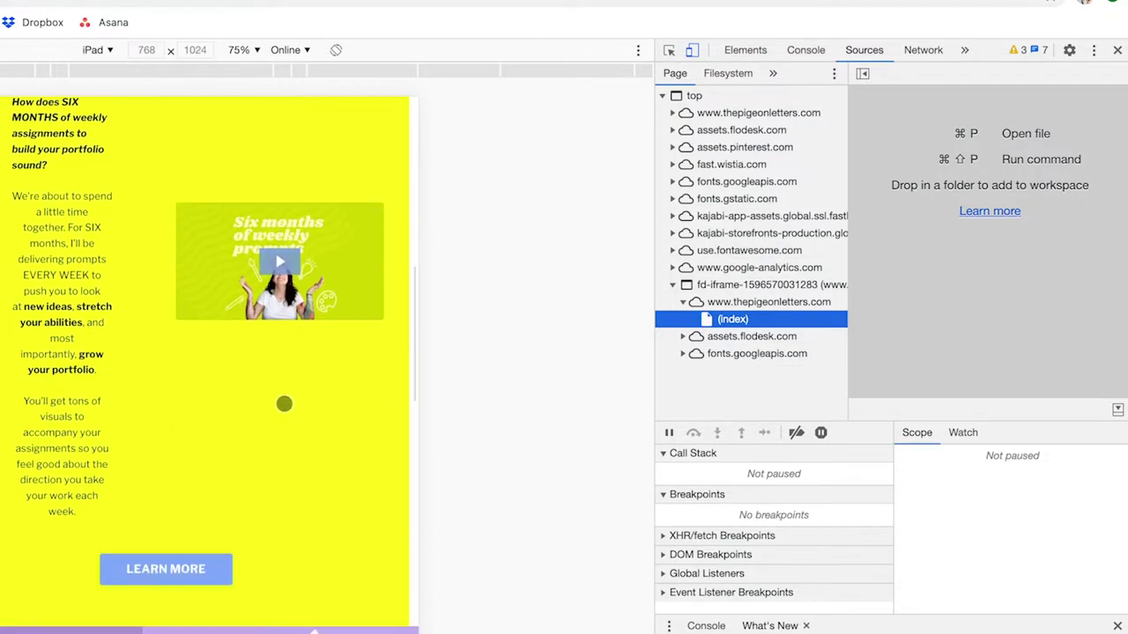
pyautogui.scroll(15, 284, 403)
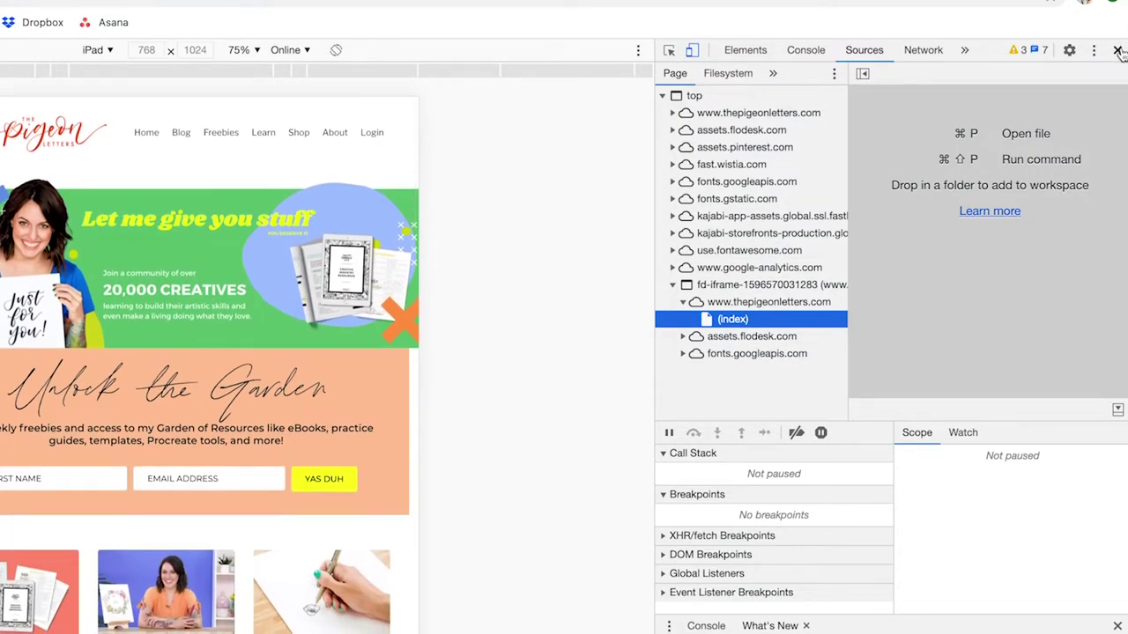
pyautogui.click(1116, 50)
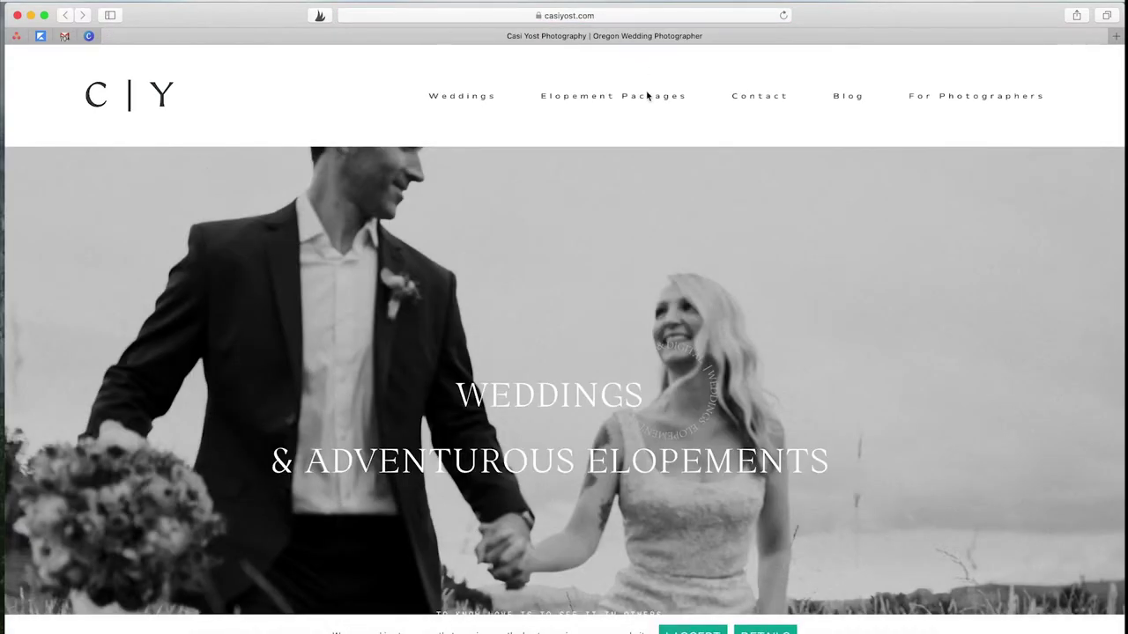
# Step: Switch to Safari, inspect the casiyost.com page, and show its source code in the Web Inspector
pyautogui.rightClick(278, 117)
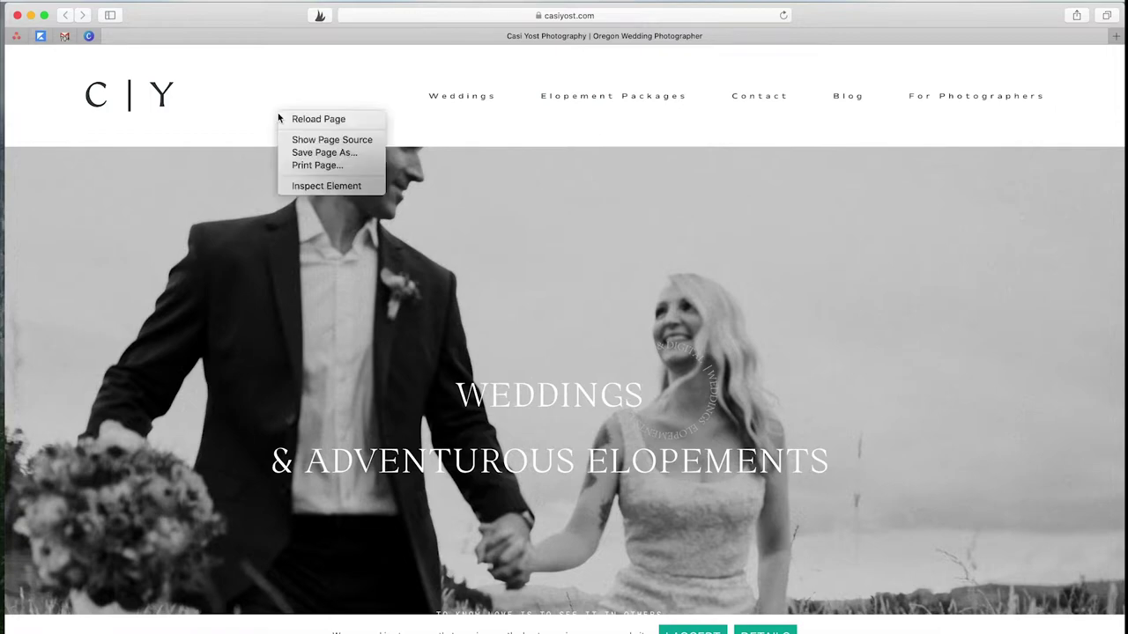
pyautogui.click(310, 185)
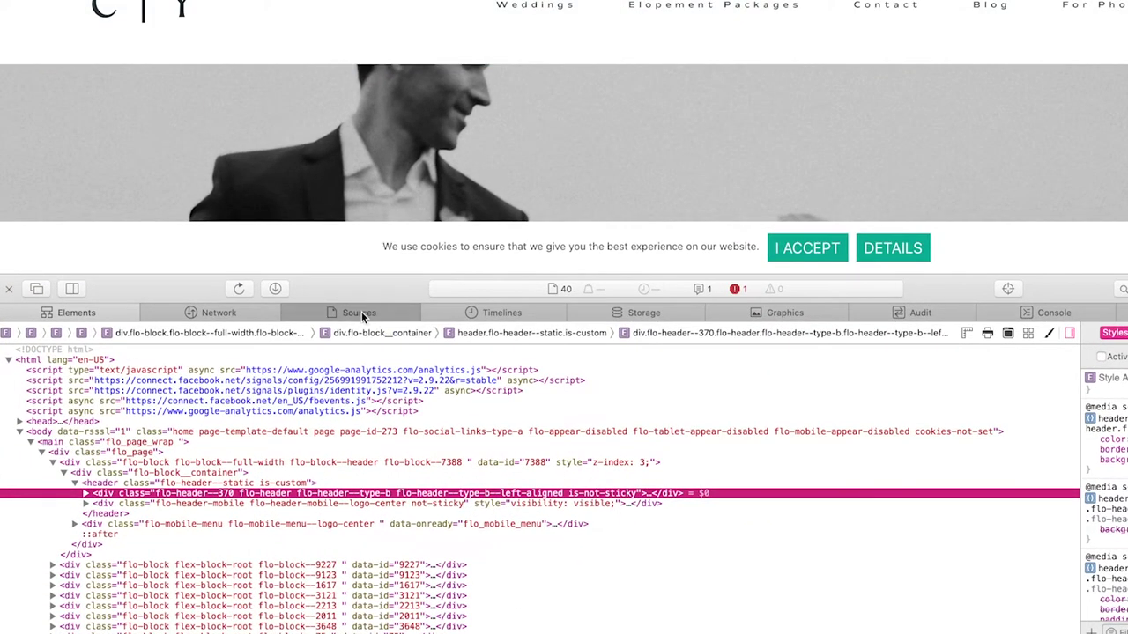
pyautogui.click(361, 312)
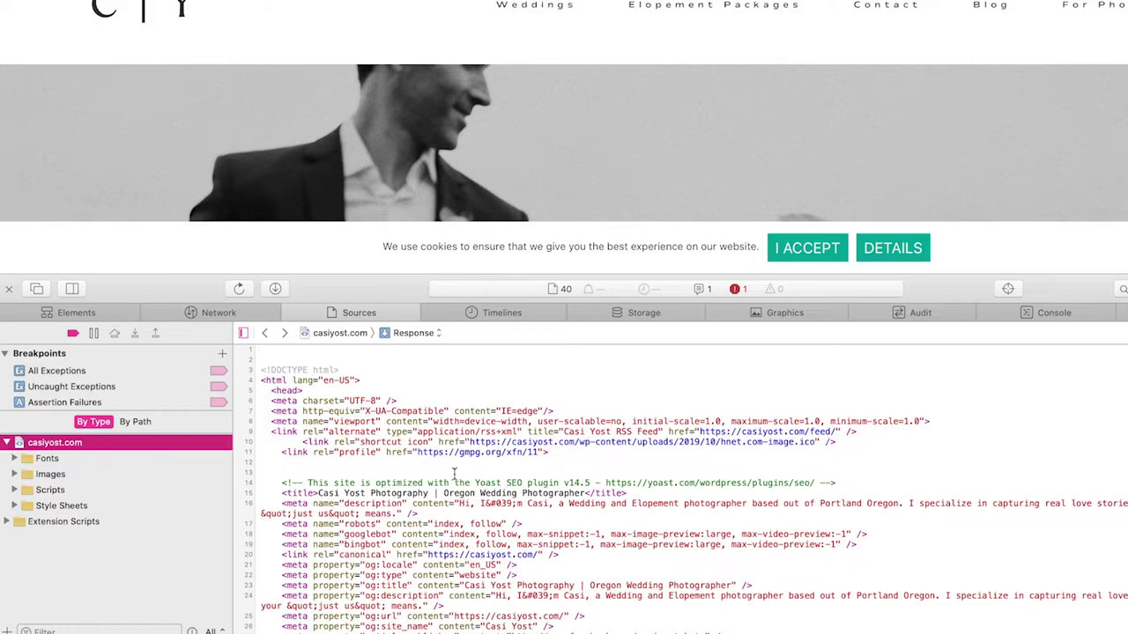
# Step: Examine the SEO plugin comment in the casiyost.com source code, highlighting the word Yoast and the platform name in its link
pyautogui.scroll(-5, 453, 474)
pyautogui.scroll(5, 454, 474)
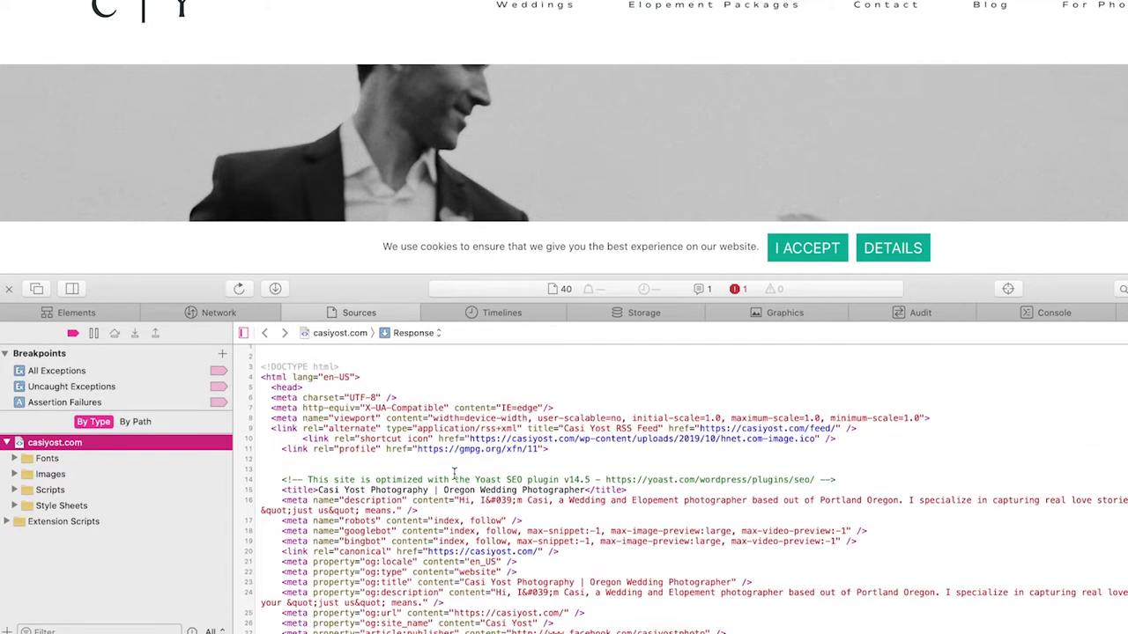
pyautogui.doubleClick(483, 479)
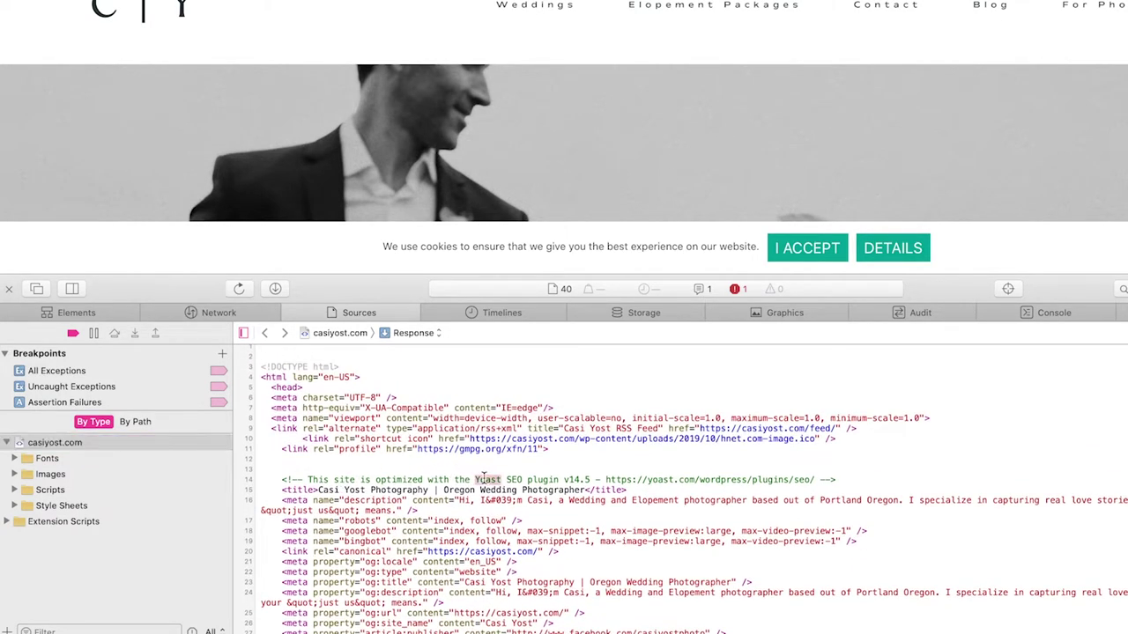
pyautogui.click(647, 481)
pyautogui.moveTo(703, 479); pyautogui.dragTo(739, 477)
pyautogui.click(738, 479)
pyautogui.scroll(-2, 728, 471)
pyautogui.scroll(2, 729, 471)
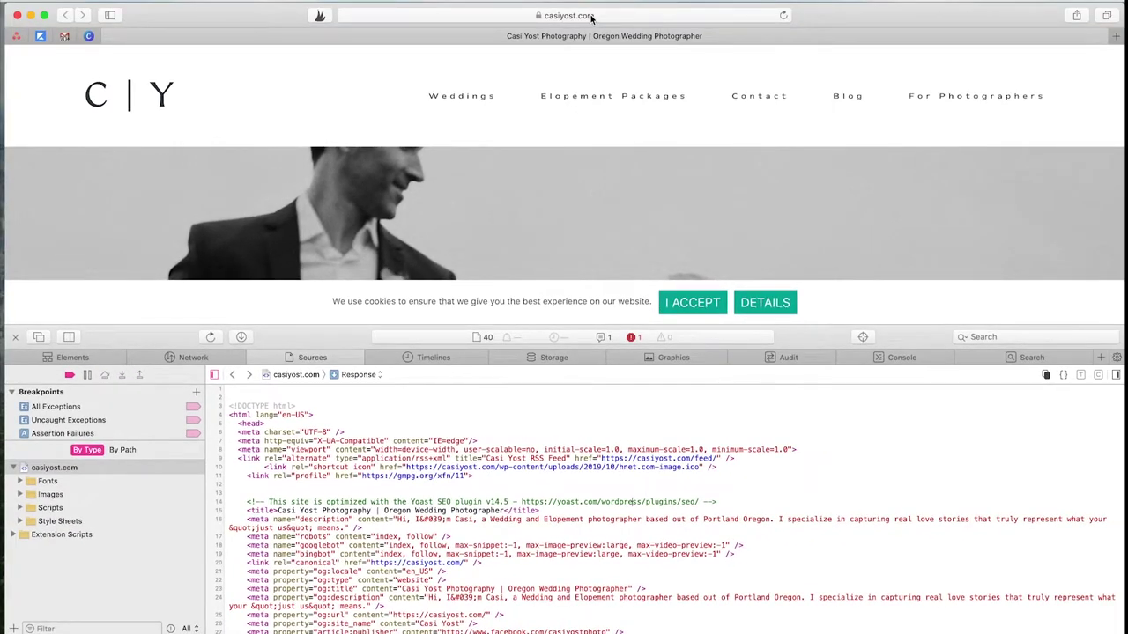
# Step: Load paperplaygrounds.com in Safari and show the page's sources in the Web Inspector
pyautogui.click(592, 17)
pyautogui.write('paperplay')
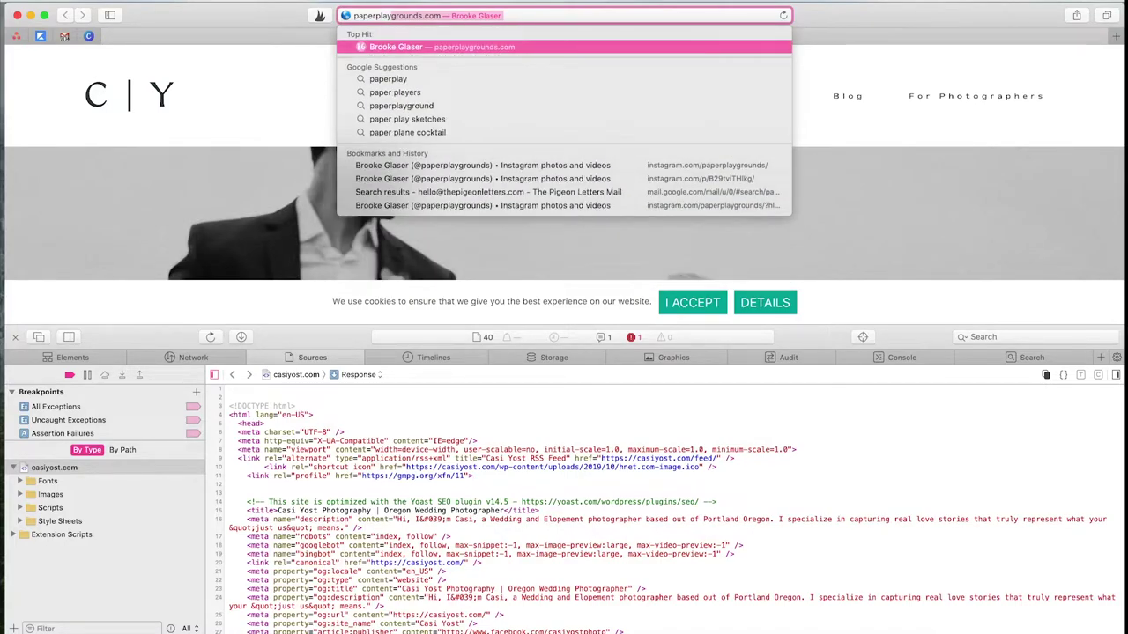
pyautogui.press('Return')
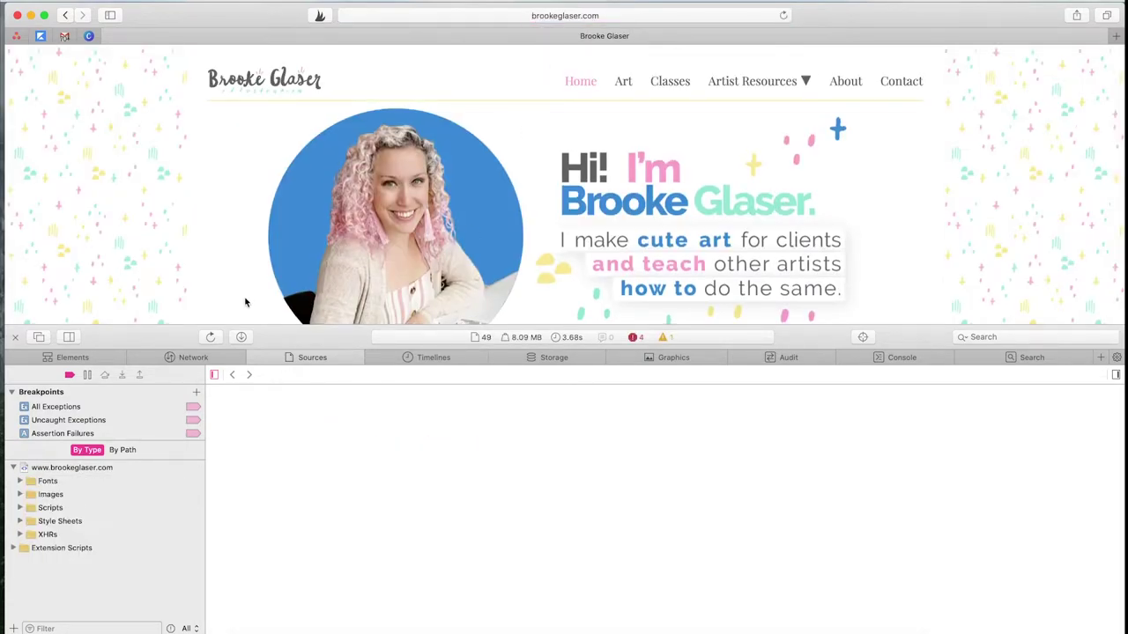
pyautogui.click(206, 357)
pyautogui.click(311, 356)
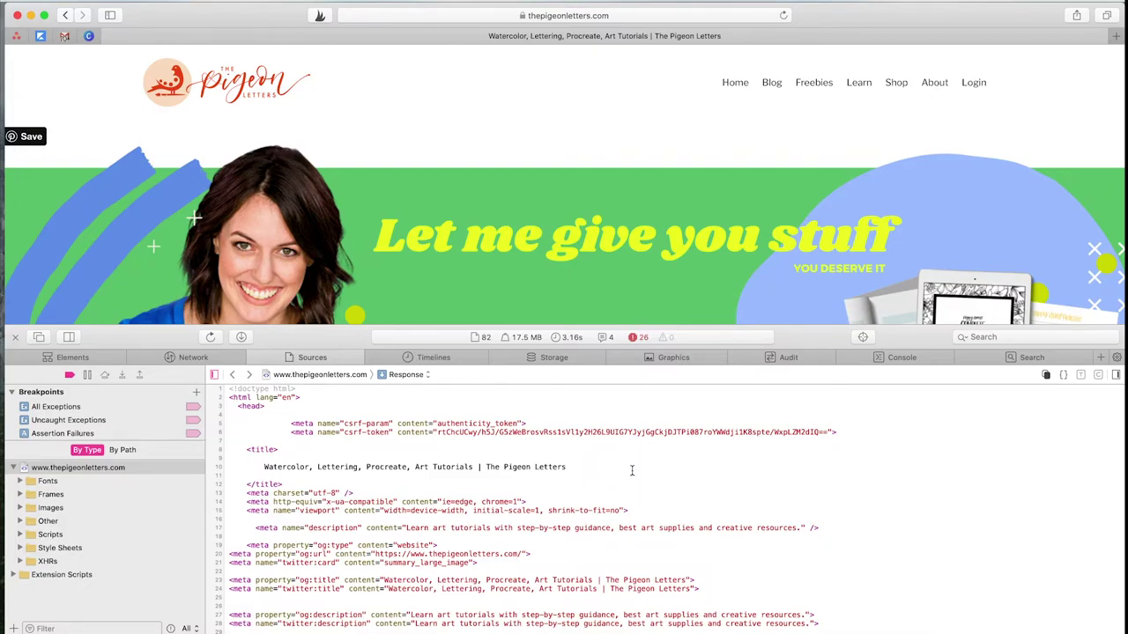
# Step: Examine the thepigeonletters.com source code for references to the website platform
pyautogui.scroll(-6, 632, 470)
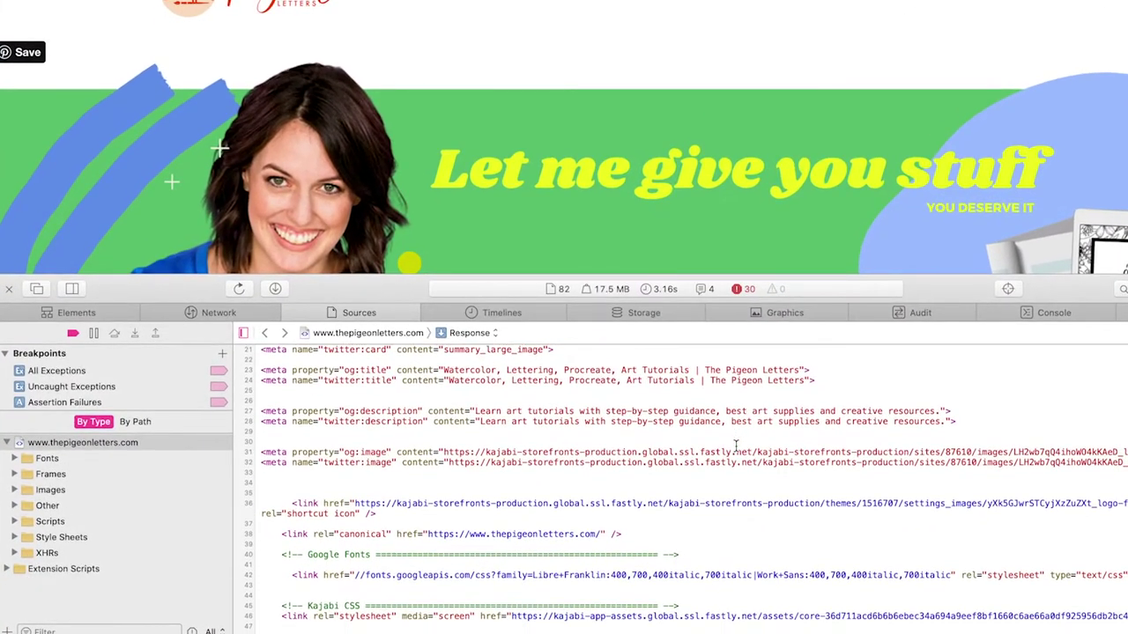